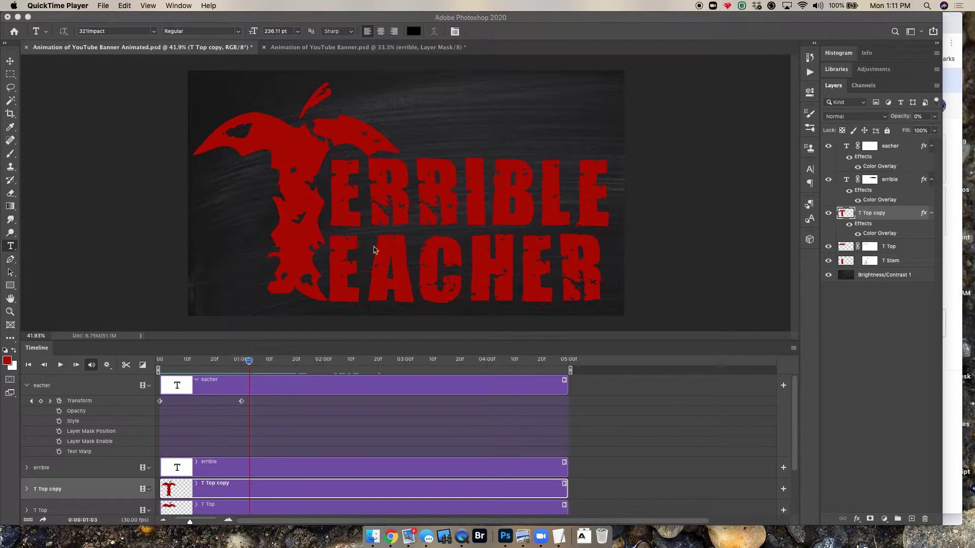
- In Photoshop, choose File > Export > Render Video for the Terrible Teacher banner
left_click(100, 18)
left_click(81, 7)
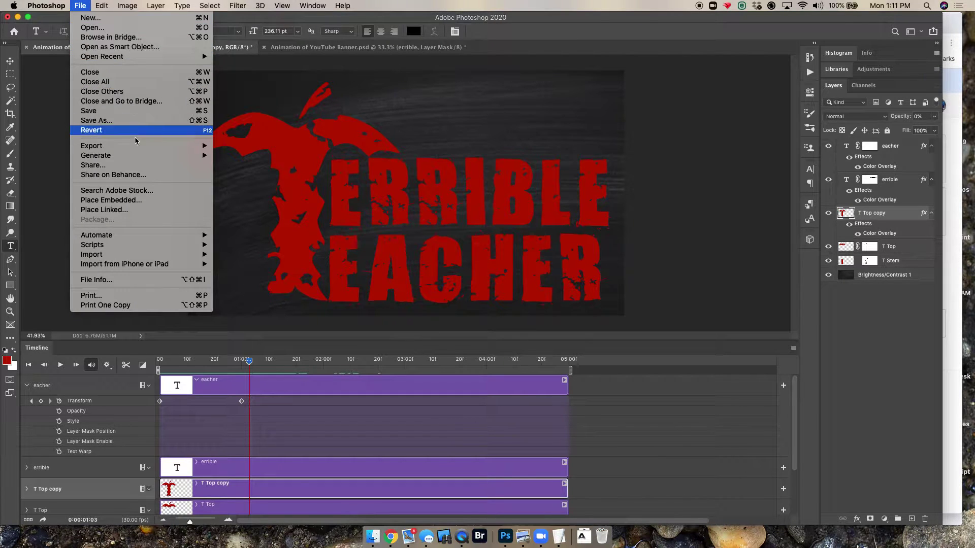
mouse_move(150, 149)
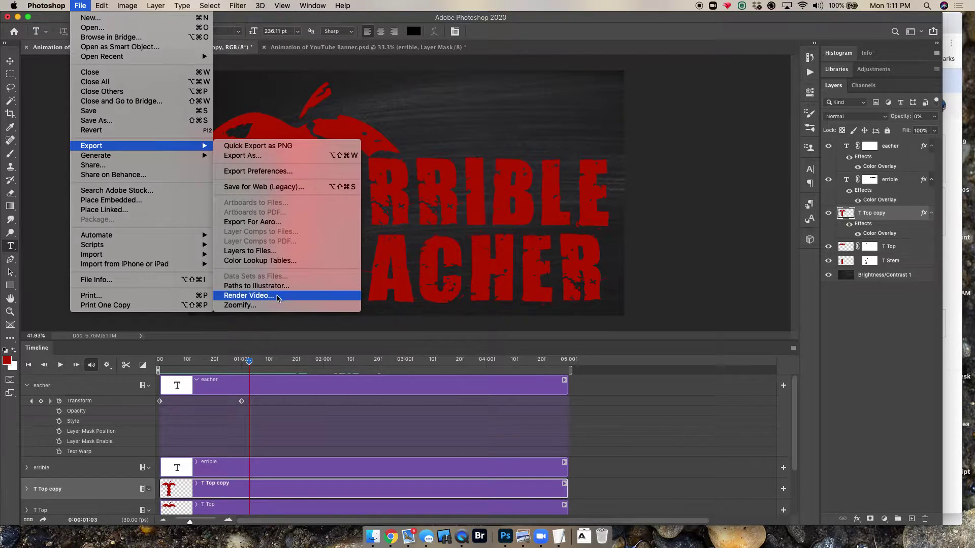
left_click(278, 297)
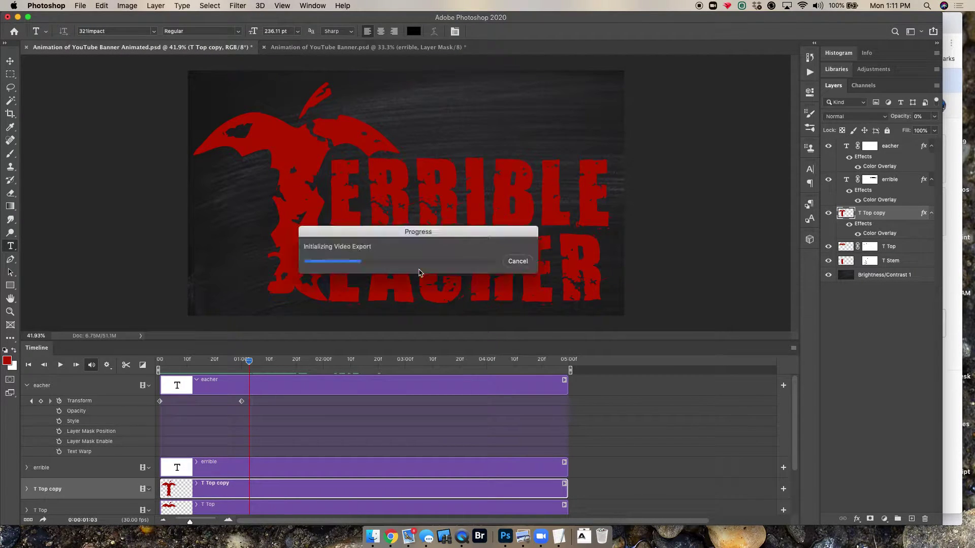
- Move the render progress dialog aside and cancel the video render
left_click_drag(452, 238, 422, 251)
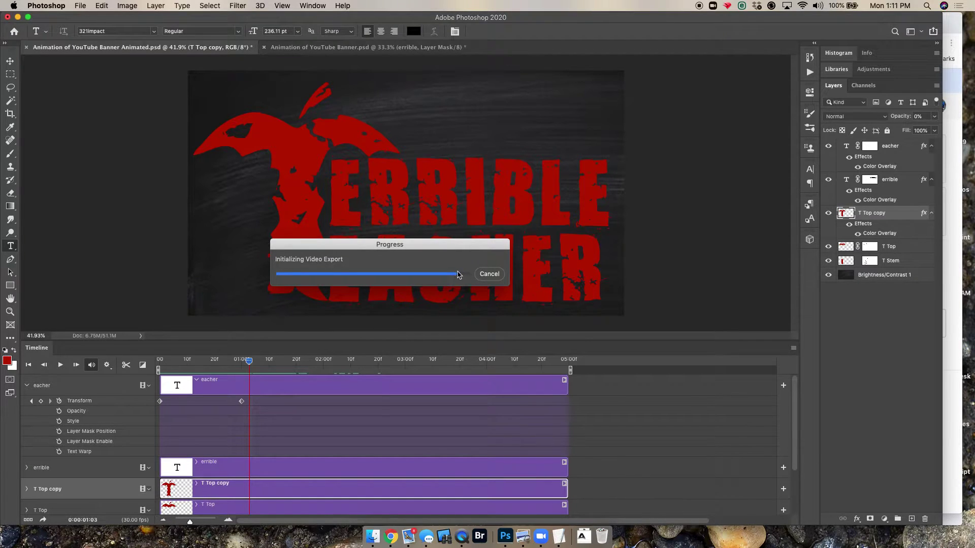
left_click(487, 275)
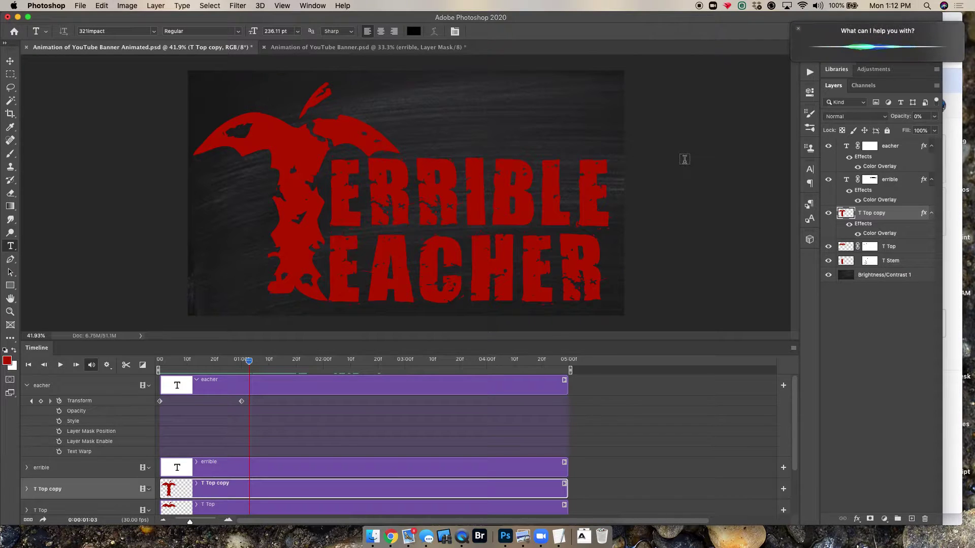
- Search Spotlight for 'media' and launch Adobe Media Encoder 2020
key("space")
key("super+space")
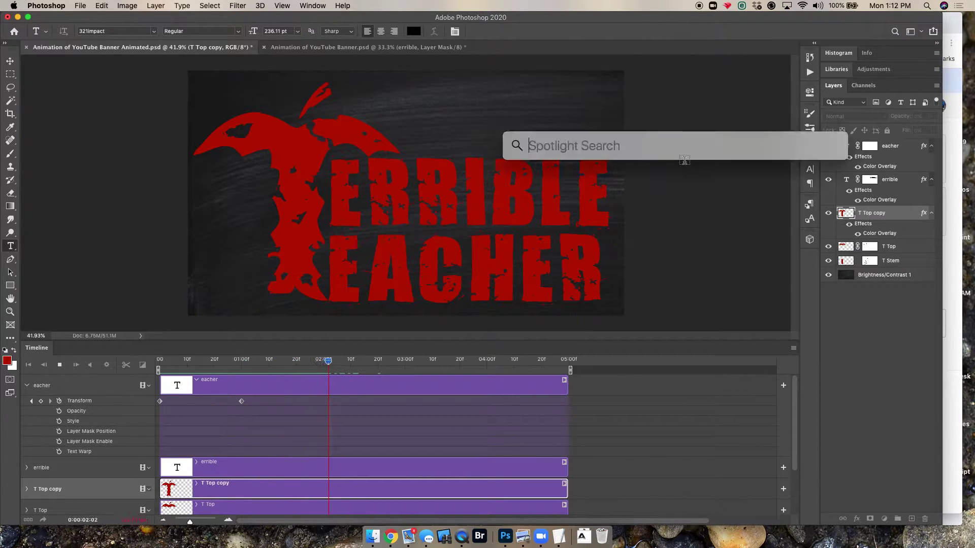
type("medi")
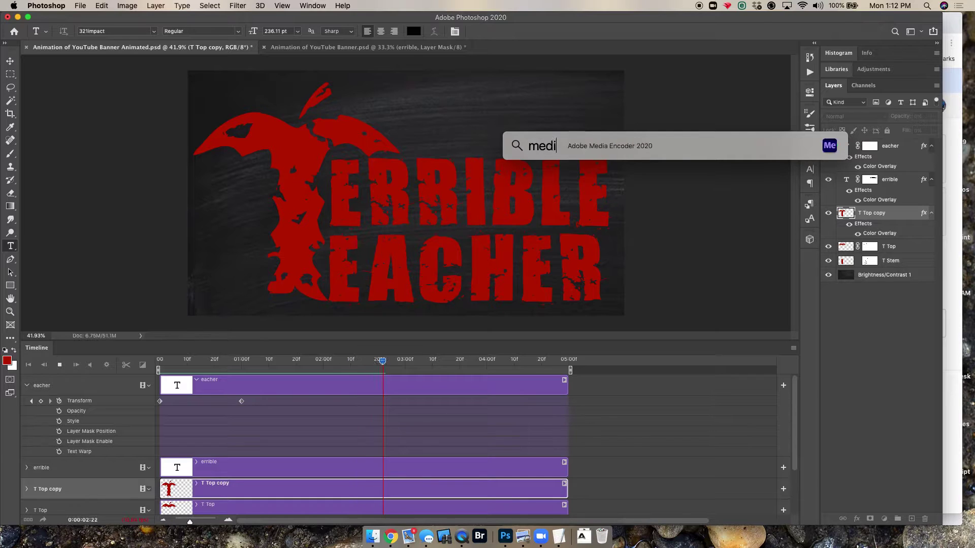
type("a")
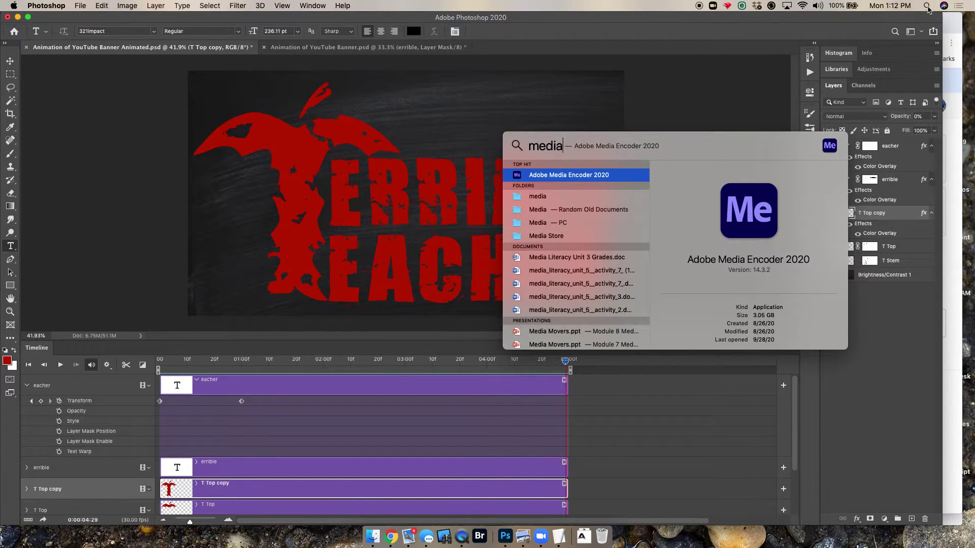
left_click(558, 179)
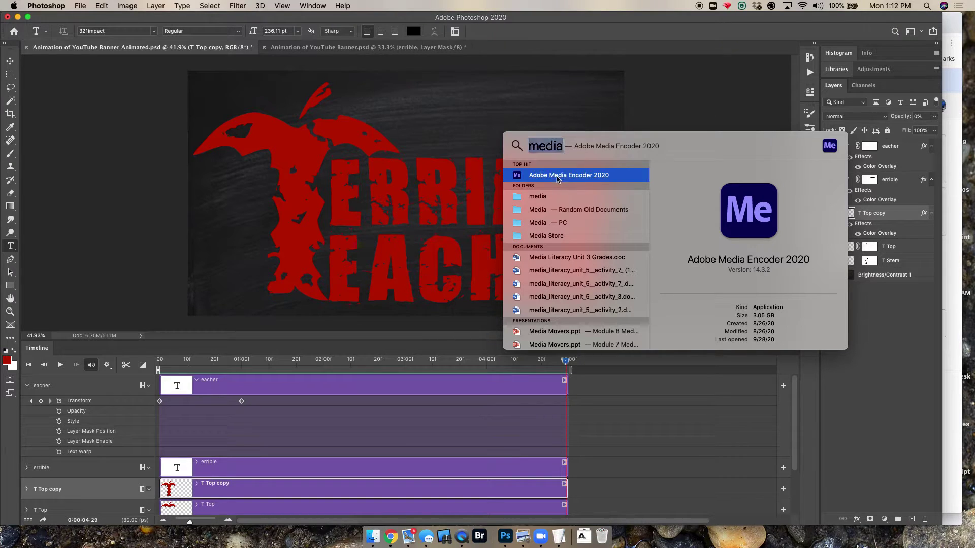
left_click(562, 178)
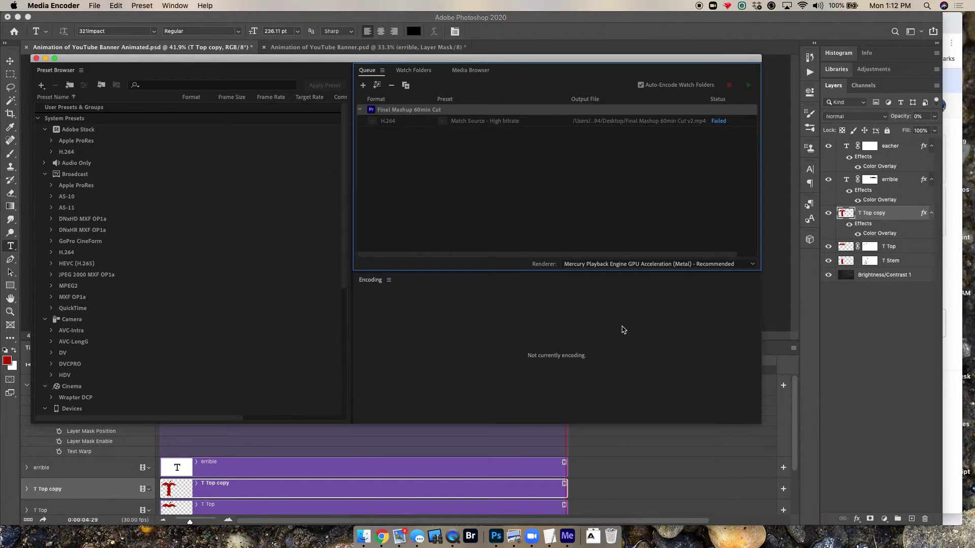
- Hide Photoshop and shift the Media Encoder window to the right
key("super+alt+h")
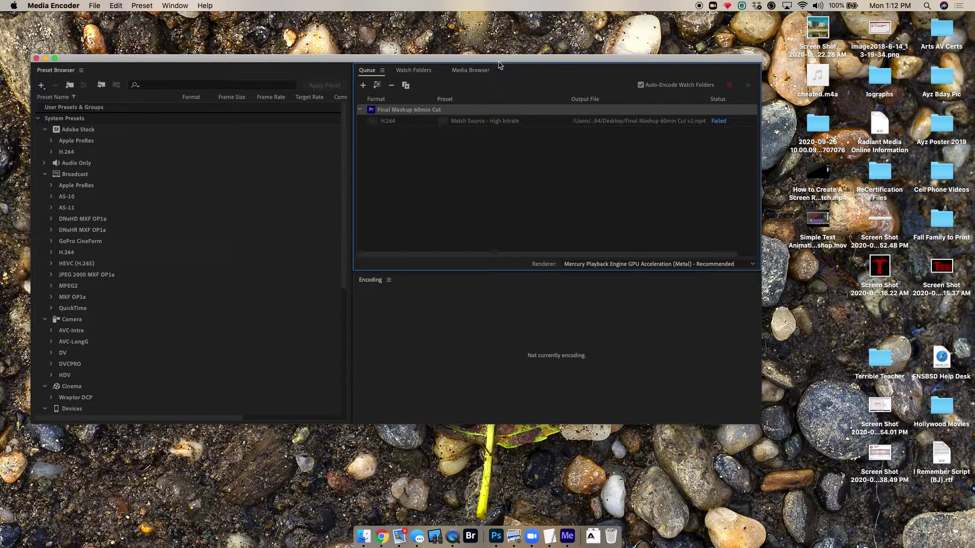
left_click_drag(499, 65, 558, 65)
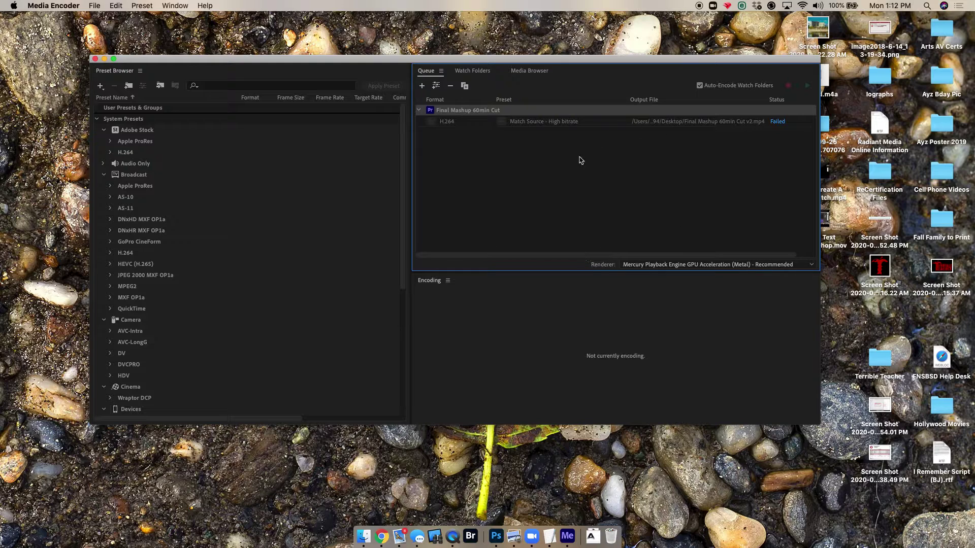
- Queue Animation of YouTube Banner Animated.psd from the Graphics folder as an H.264 job
left_click(422, 87)
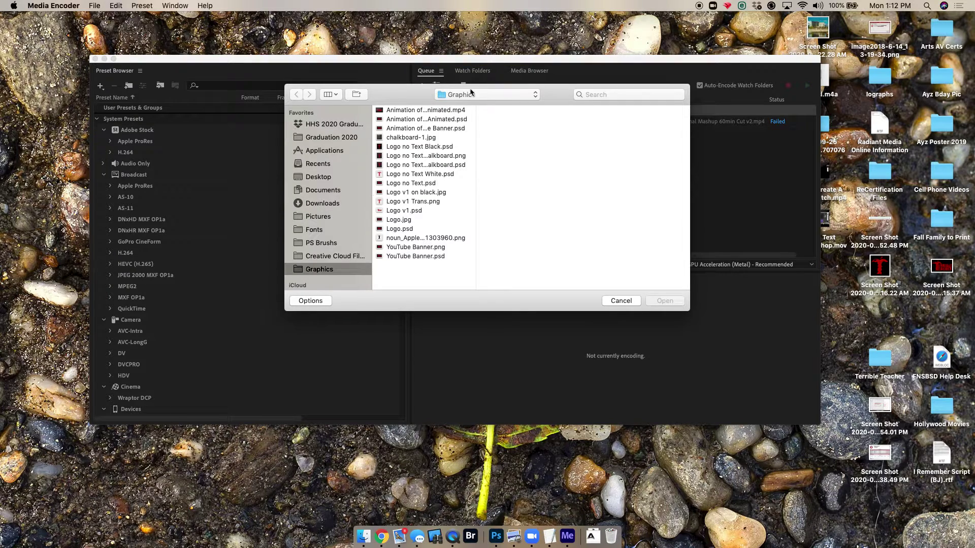
left_click(420, 120)
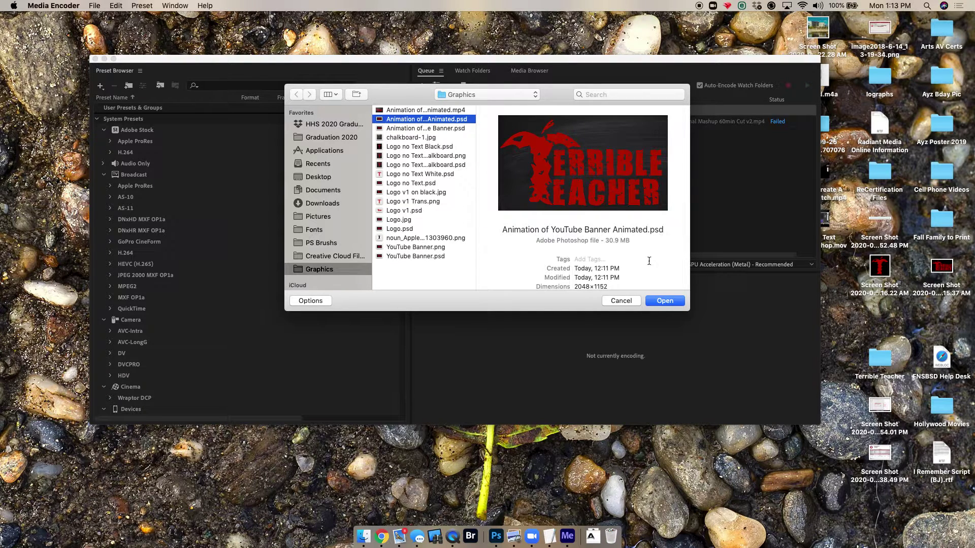
left_click(664, 301)
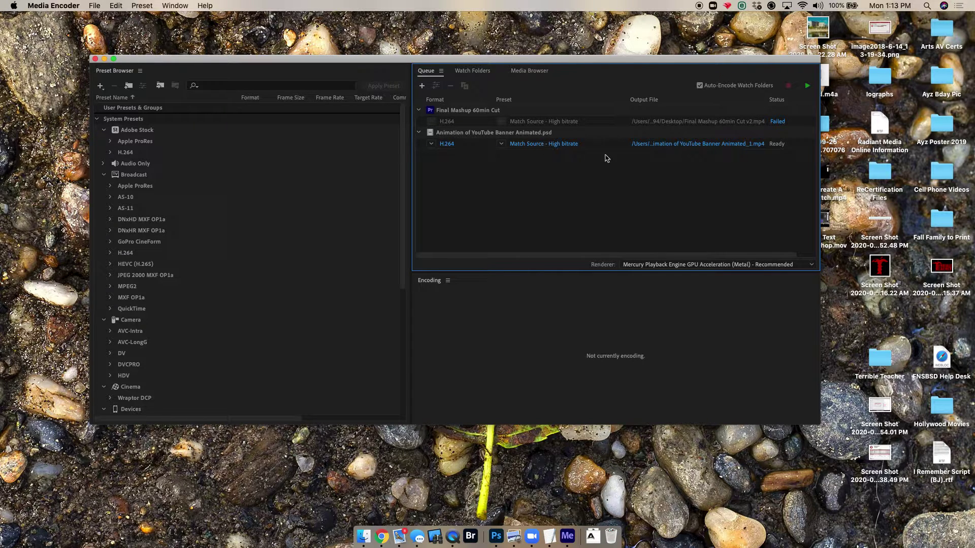
left_click(447, 144)
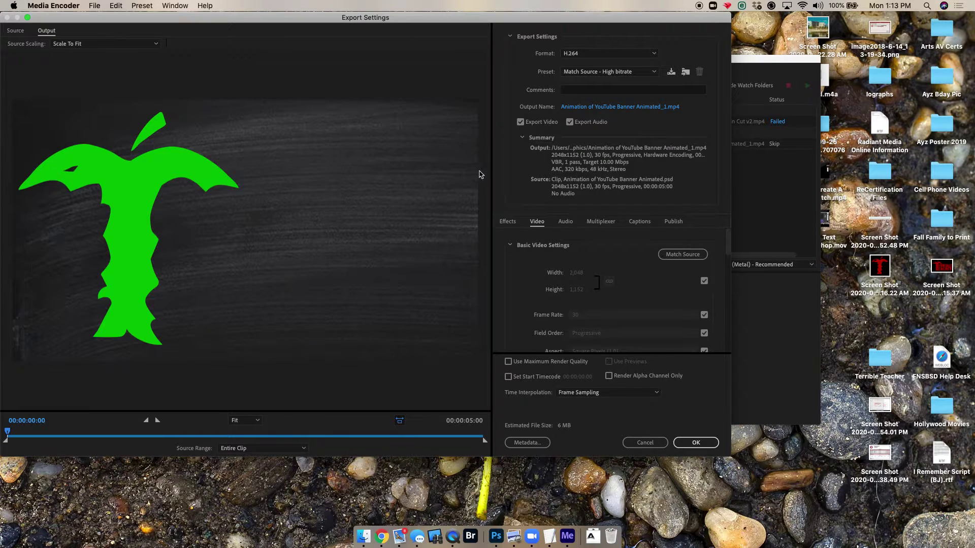
left_click_drag(369, 21, 438, 40)
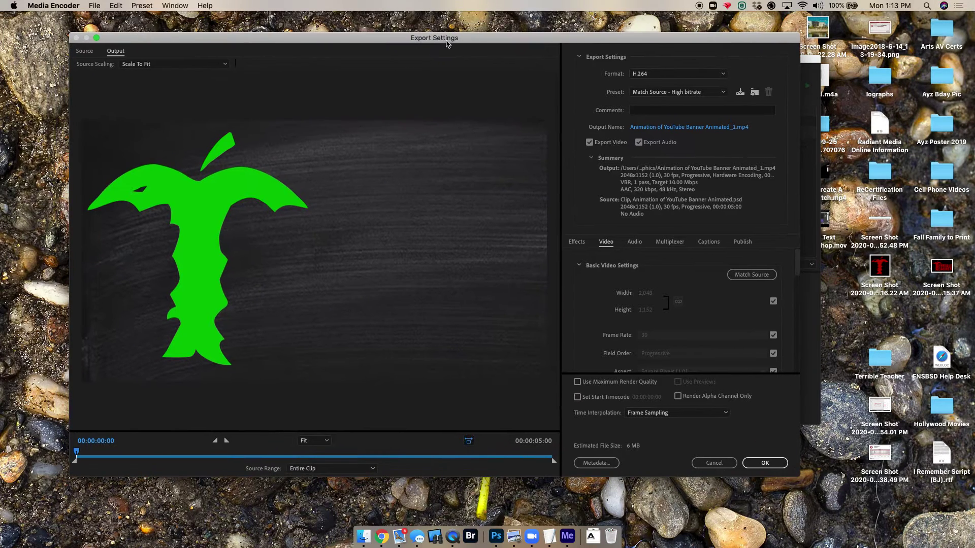
left_click(711, 74)
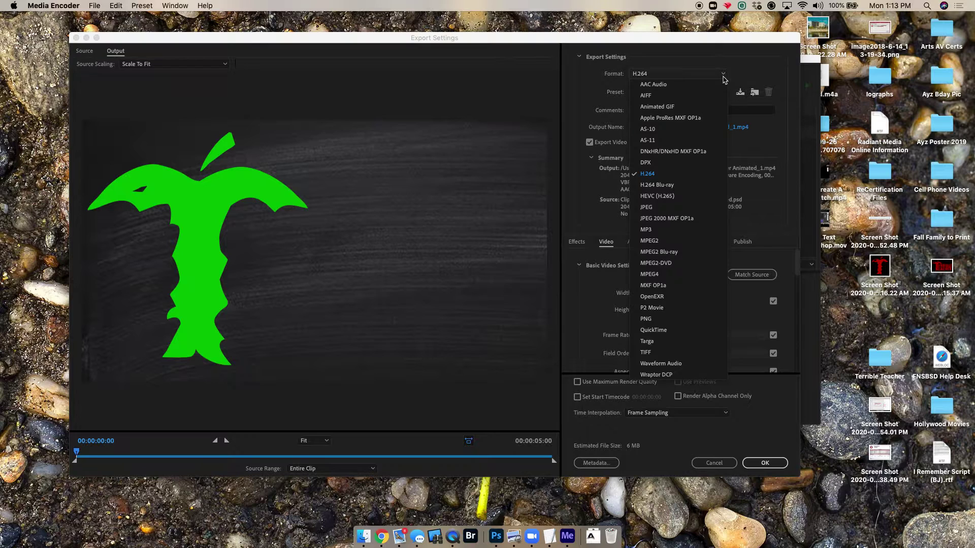
left_click(652, 175)
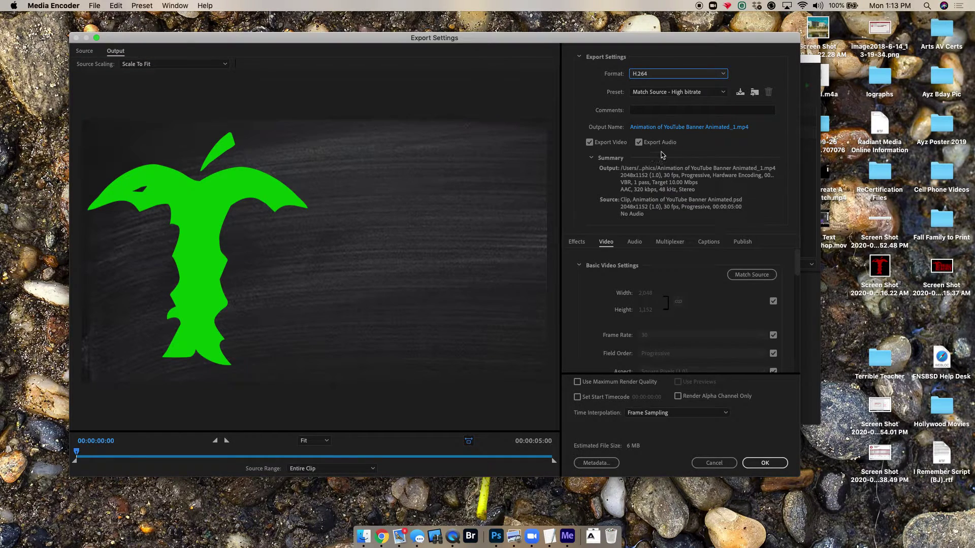
left_click(716, 75)
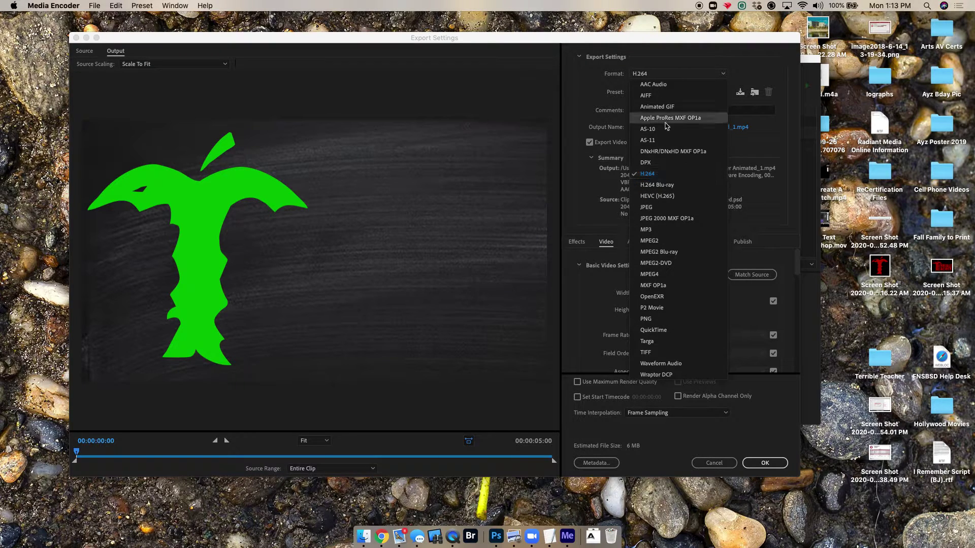
left_click(659, 175)
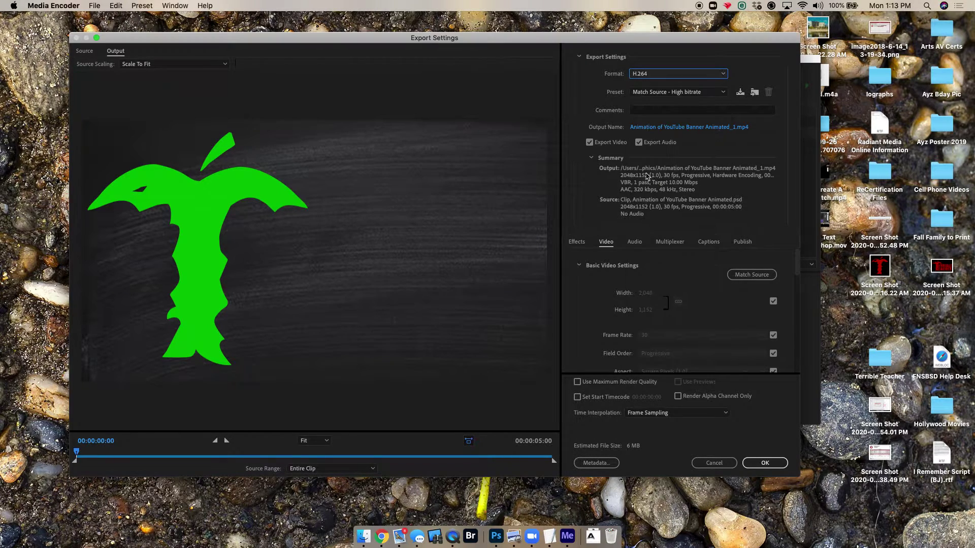
left_click(701, 94)
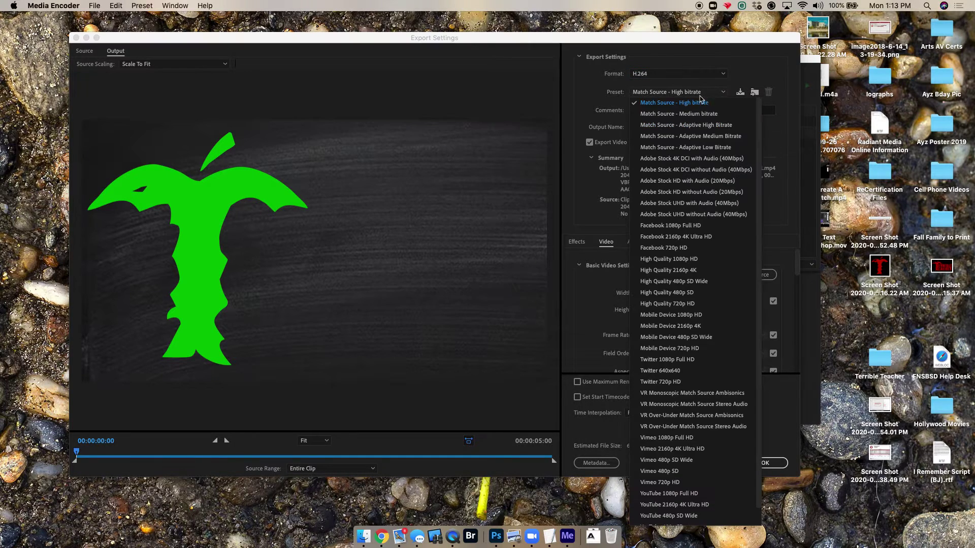
left_click(701, 101)
left_click(682, 93)
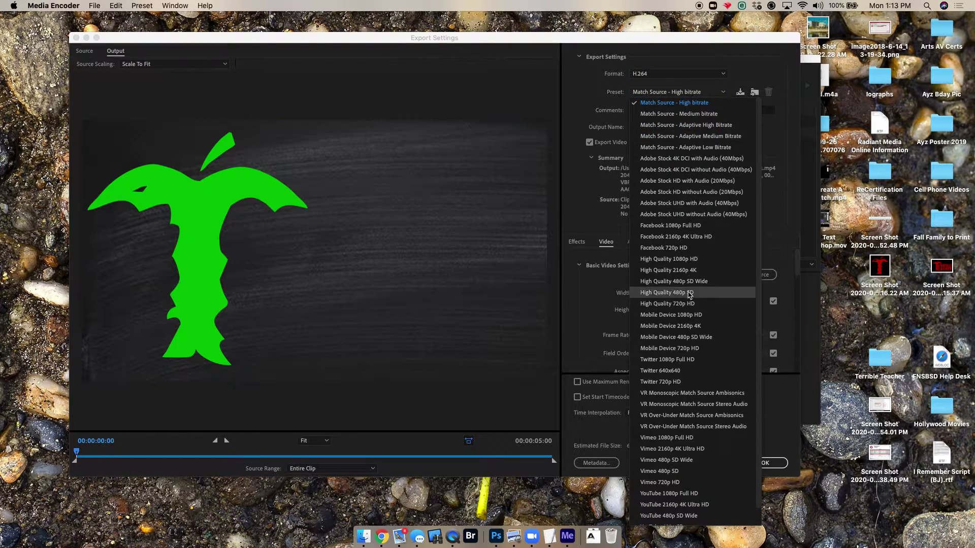
scroll(690, 396, "down", 2)
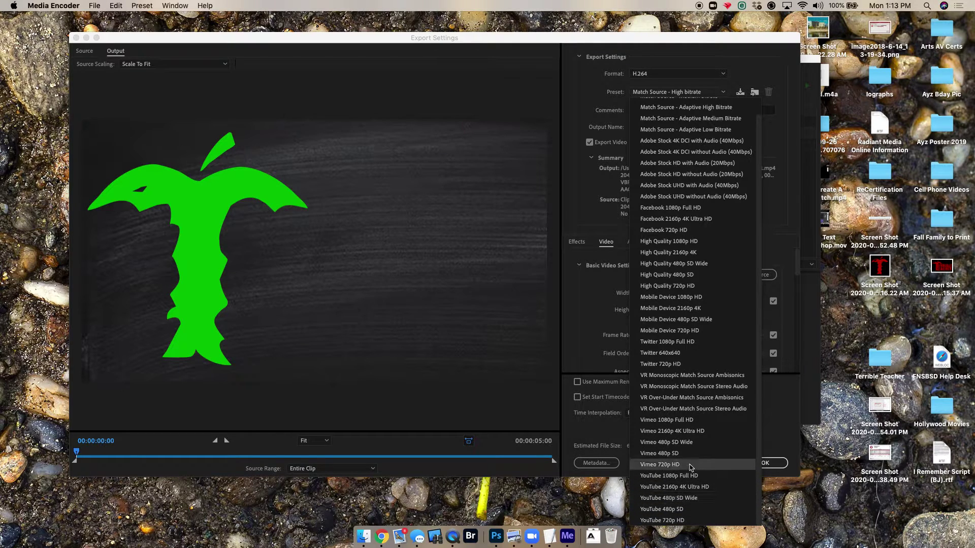
scroll(650, 127, "up", 2)
left_click(662, 110)
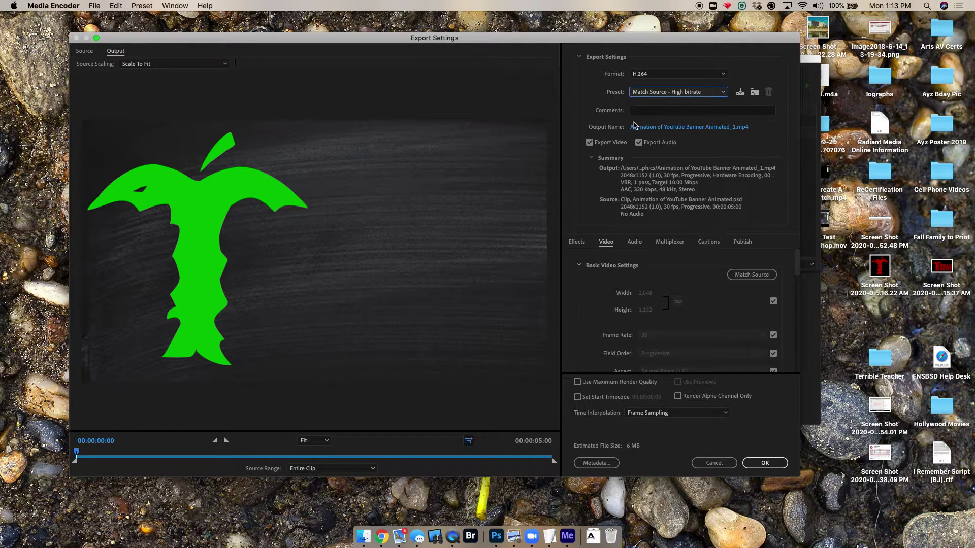
left_click(671, 130)
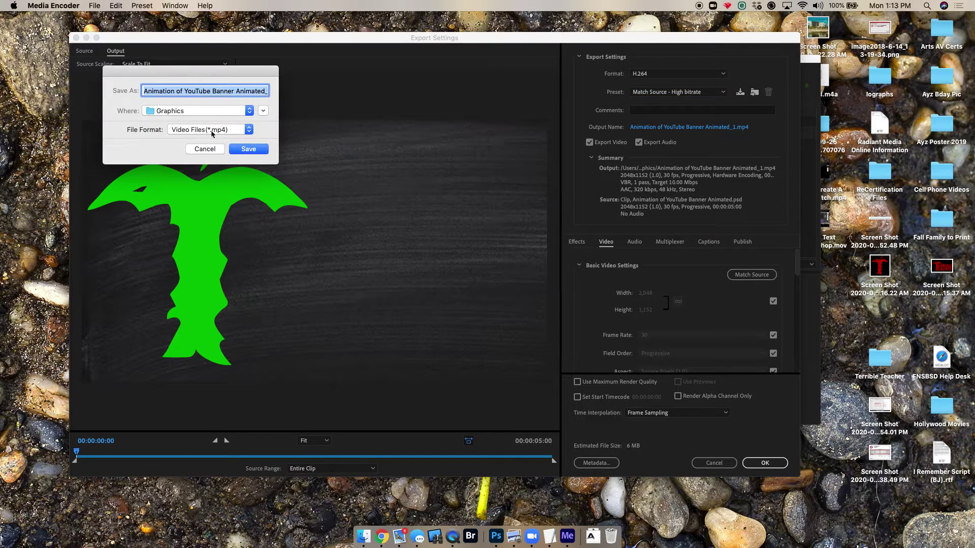
- Save Animation of YouTube Banner Animated_1.mp4 to the Desktop instead of Graphics
left_click(250, 112)
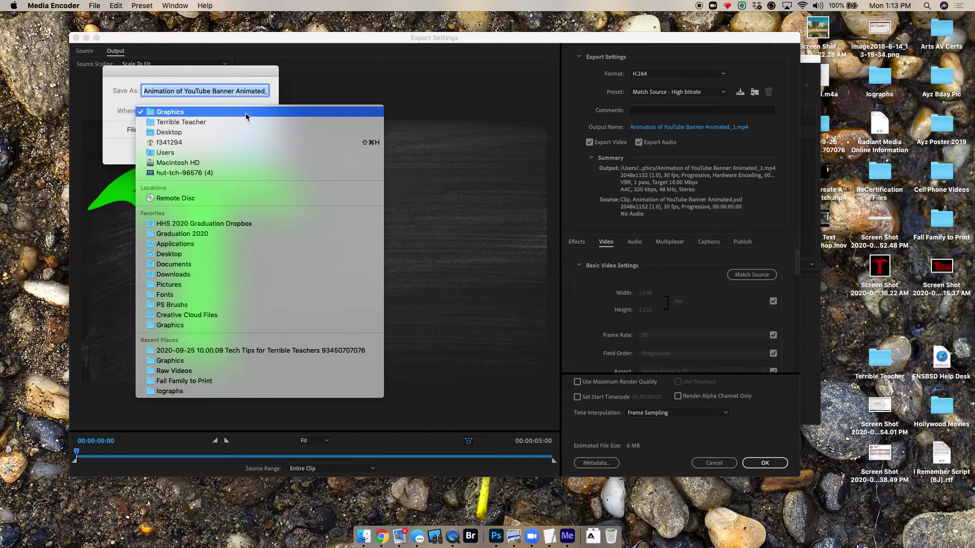
left_click(187, 133)
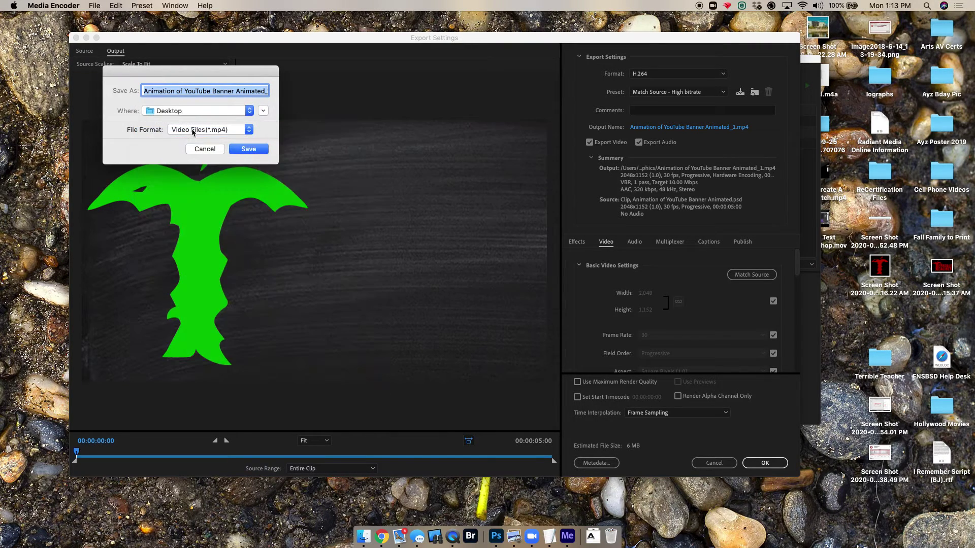
left_click_drag(237, 74, 355, 126)
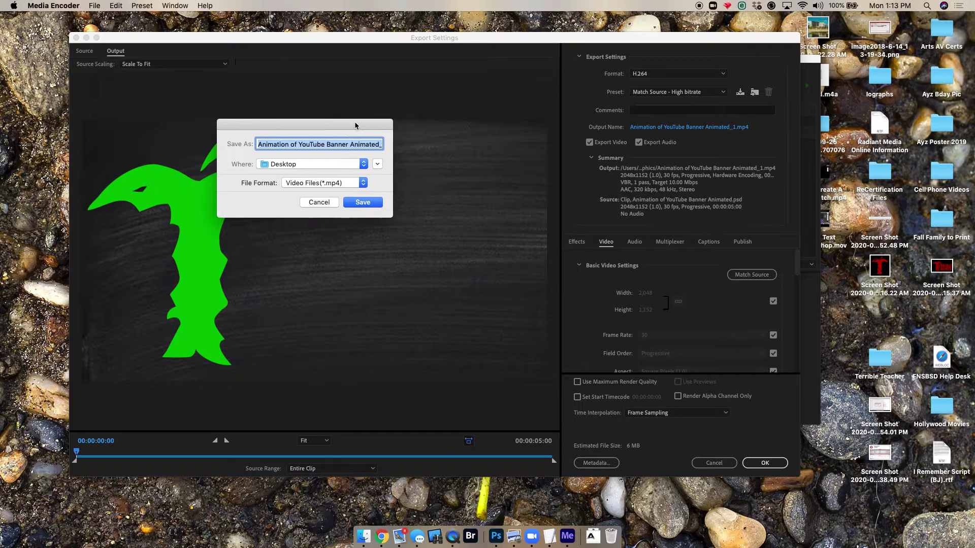
left_click(363, 202)
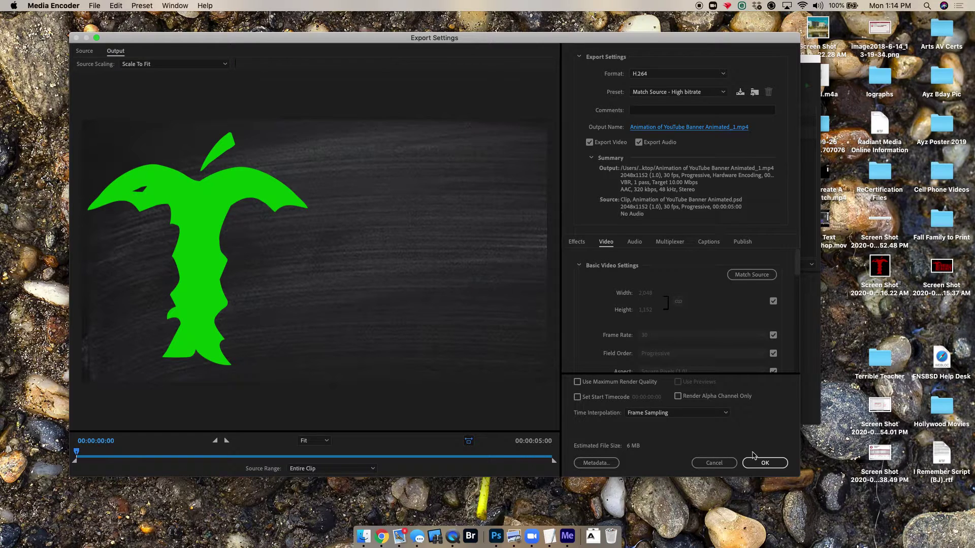
- Accept the export settings and run the queue to encode the banner MP4
left_click(765, 462)
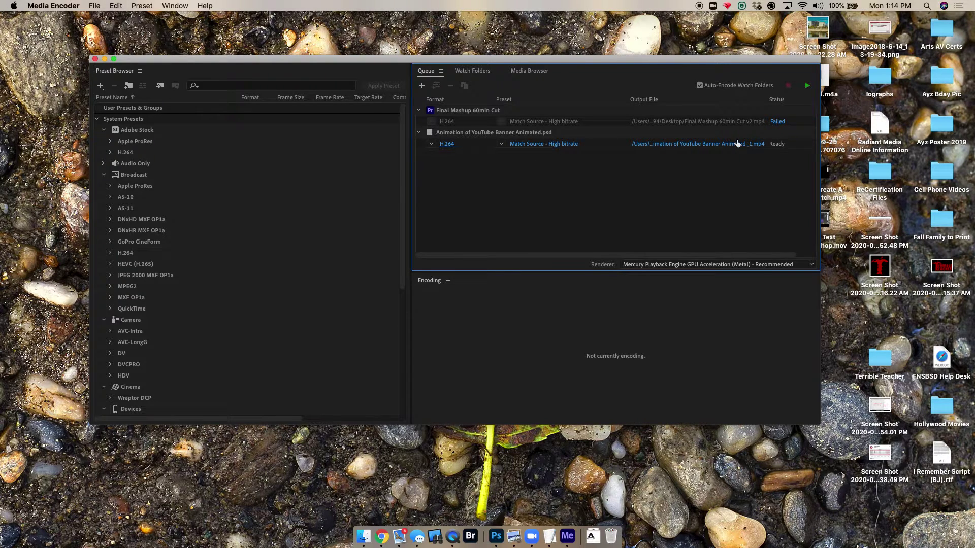
left_click(807, 86)
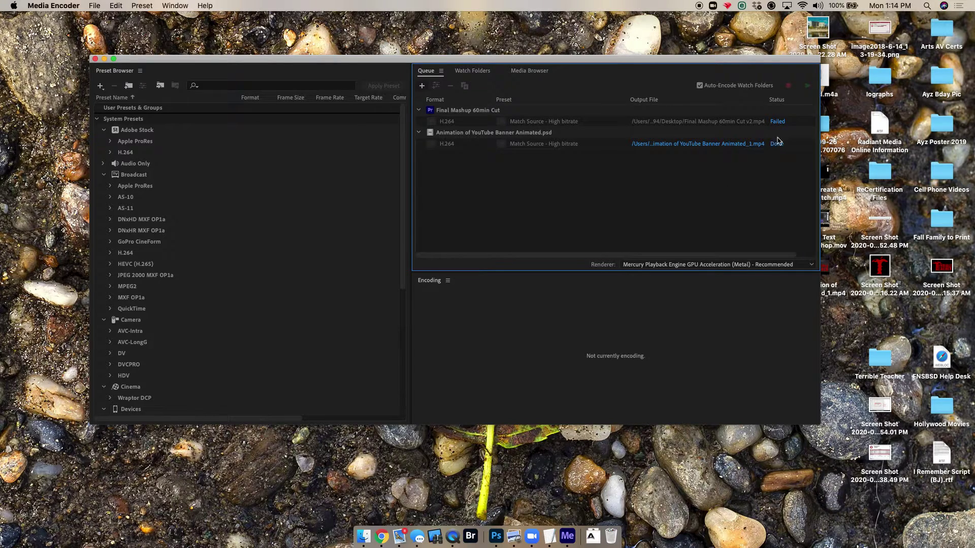
left_click(364, 536)
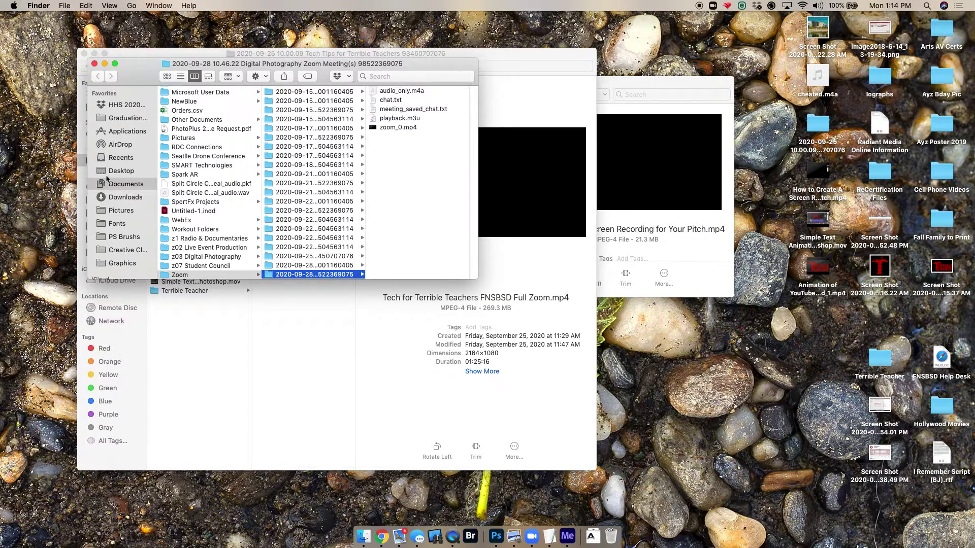
- Play Animation of YouTube Banner Animated_1.mp4 from the Desktop in Quick Look, then close the preview
left_click(126, 171)
left_click(224, 100)
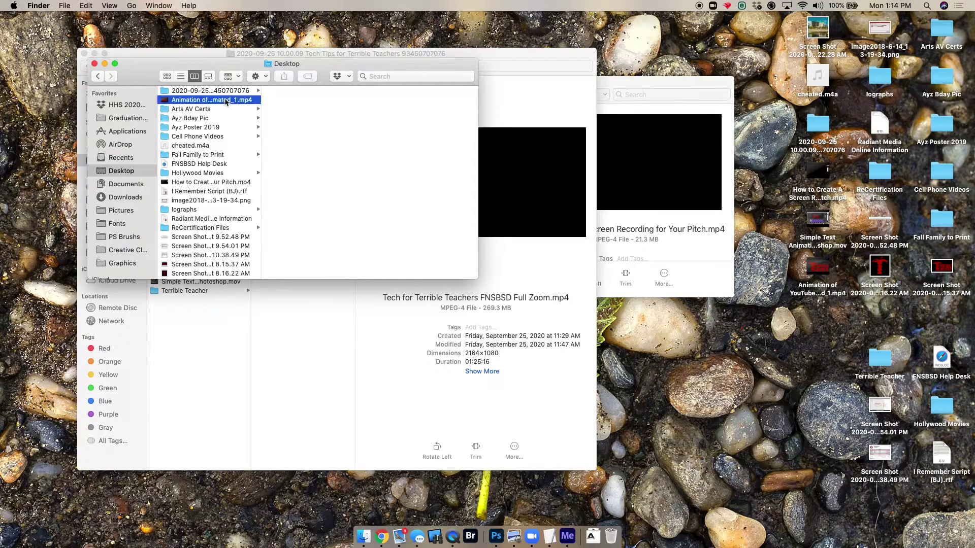
key("space")
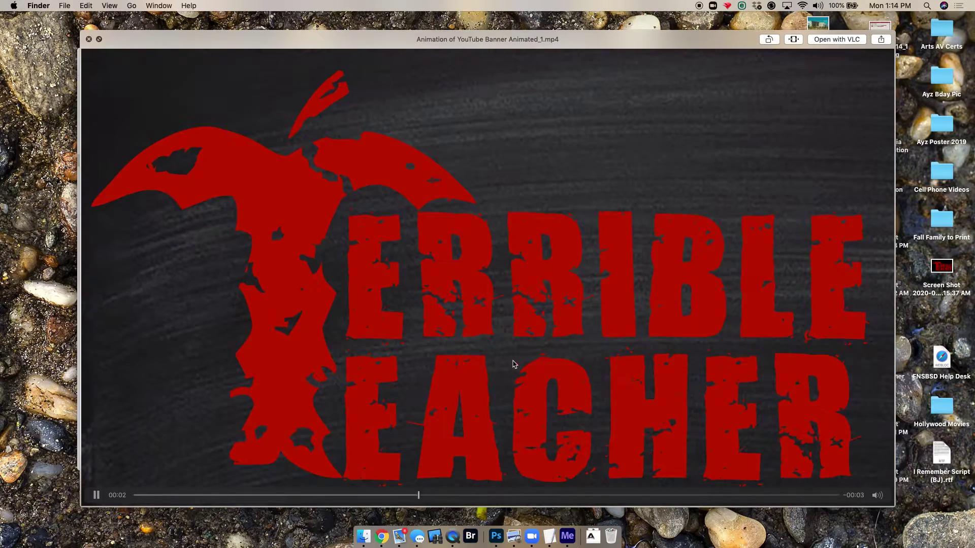
key("space")
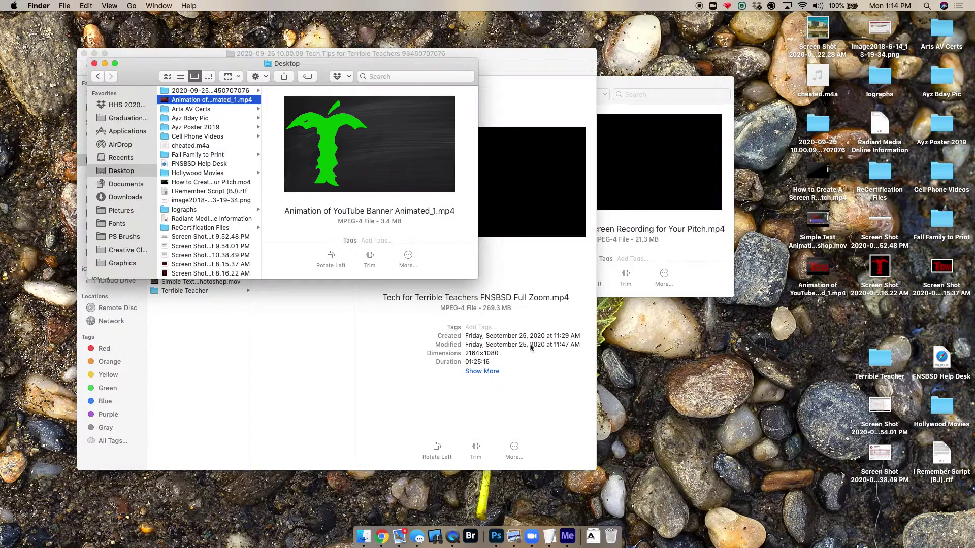